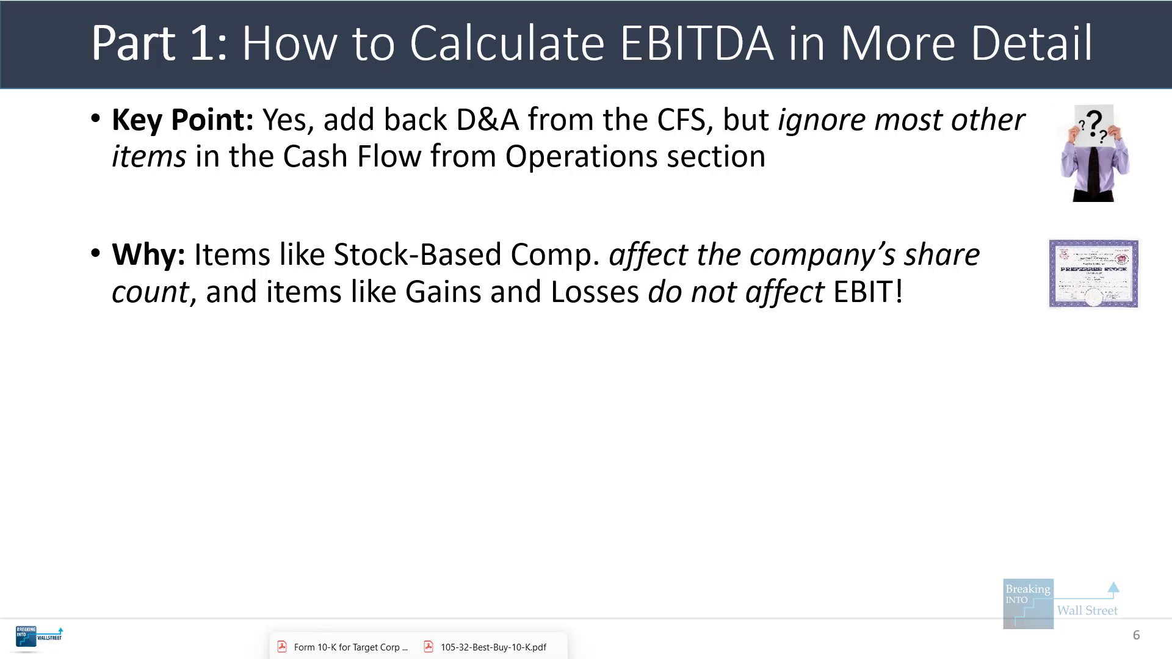
In Target's 10-K cash flow statement, box the depreciation and amortization, capital expenditure and share-based compensation rows, then clear them.
left_click(366, 647)
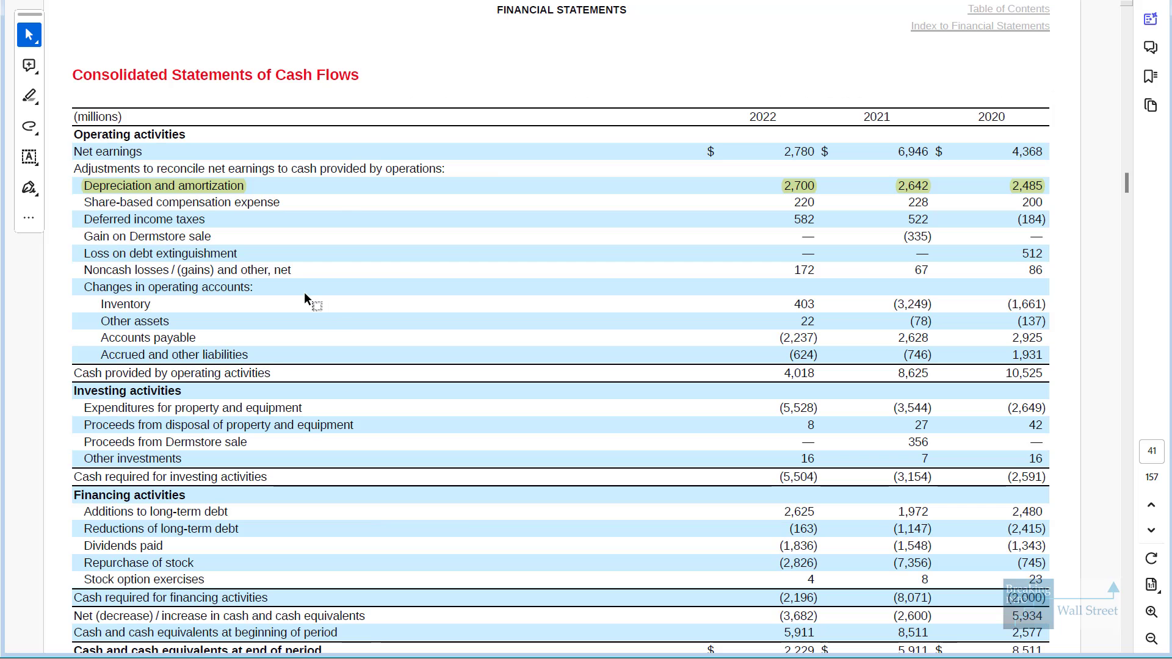
left_click_drag(80, 176, 1065, 203)
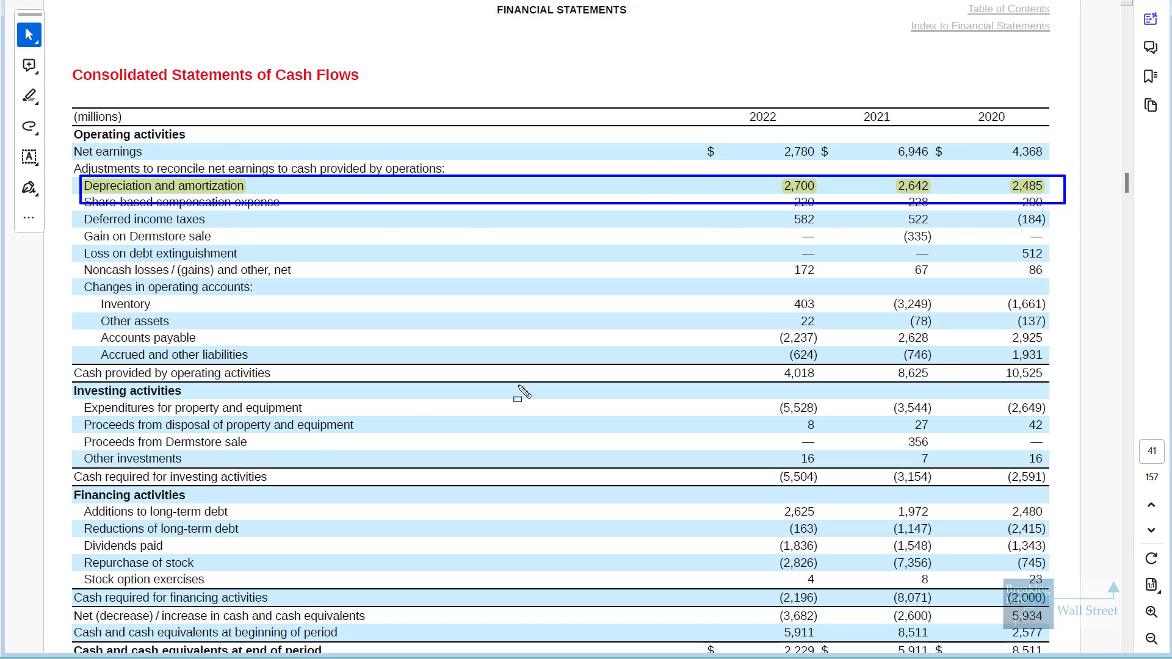
left_click_drag(74, 393, 1078, 424)
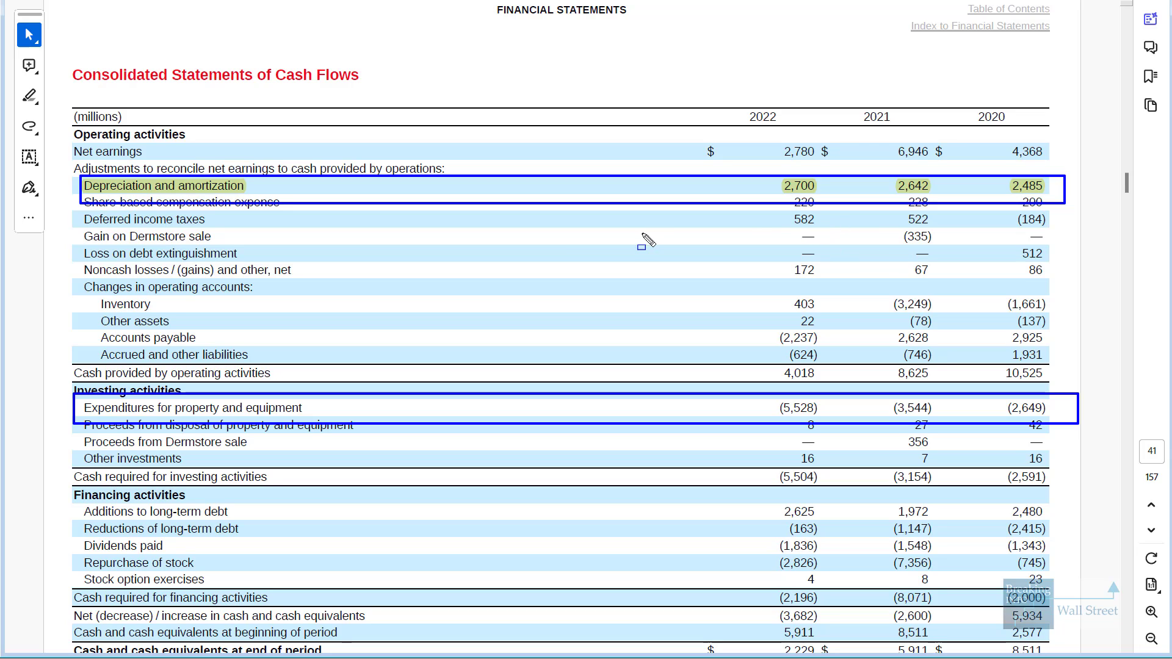
mouse_move(78, 191)
left_mouse_down()
mouse_move(340, 233)
mouse_move(1064, 215)
left_mouse_up()
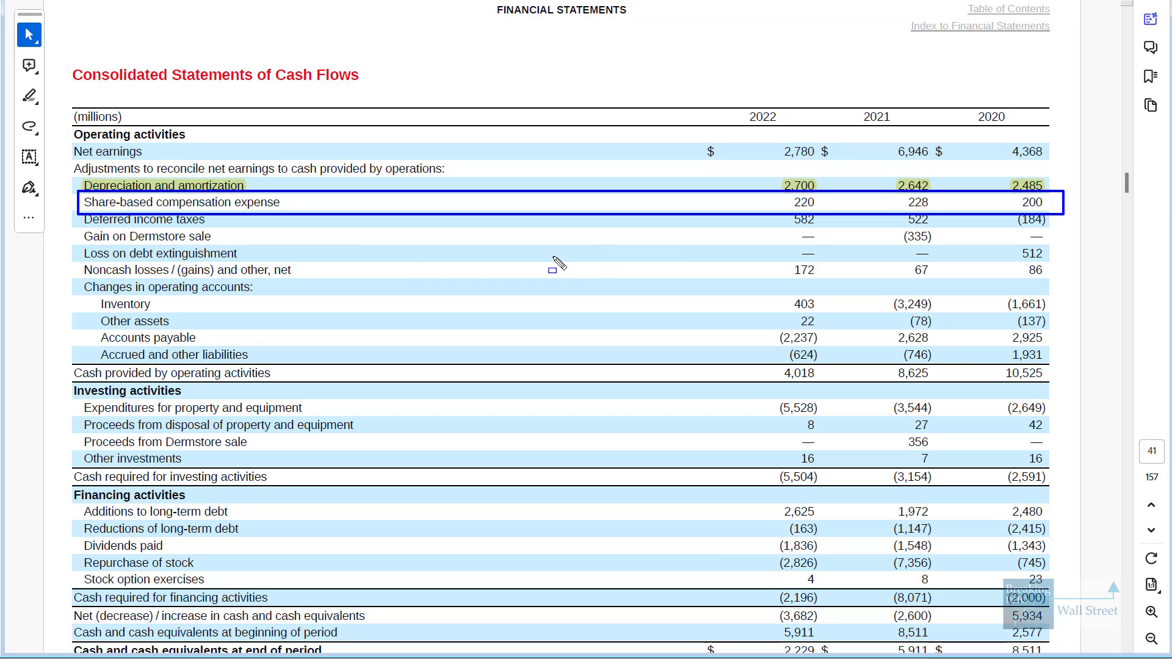
key("ctrl+z")
Box the deferred taxes through noncash losses rows, then clear the outline.
scroll(231, 282, "down", 1)
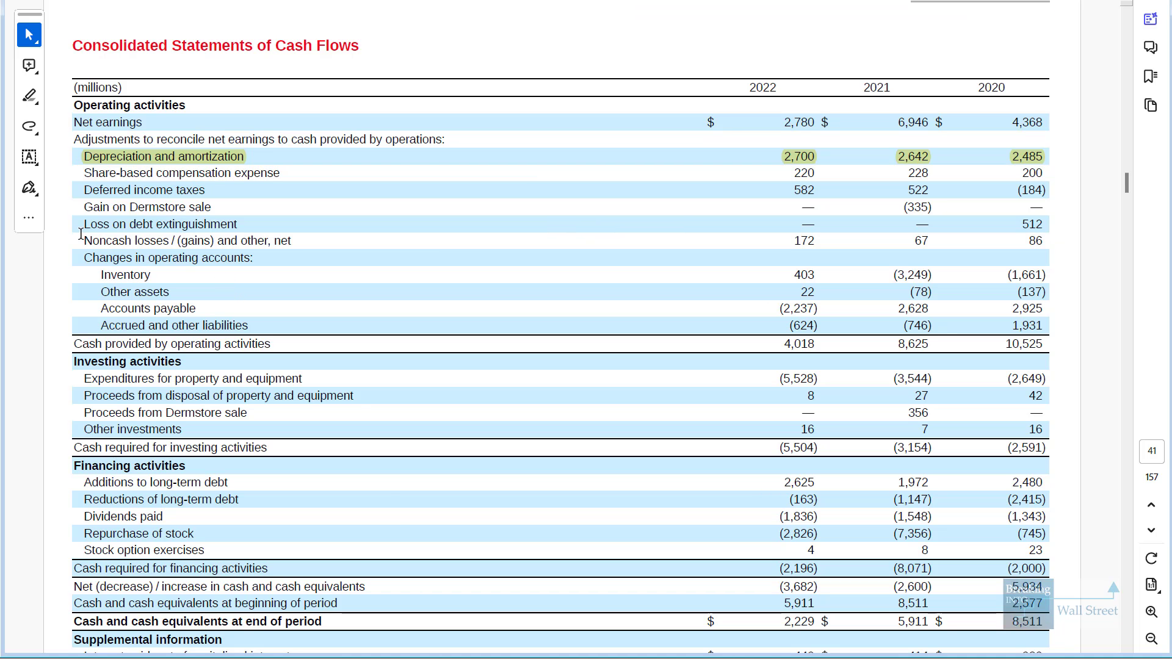
mouse_move(81, 182)
left_mouse_down()
mouse_move(523, 254)
mouse_move(1065, 271)
mouse_move(1062, 256)
left_mouse_up()
key("ctrl+z")
scroll(1122, 61, "up", 15)
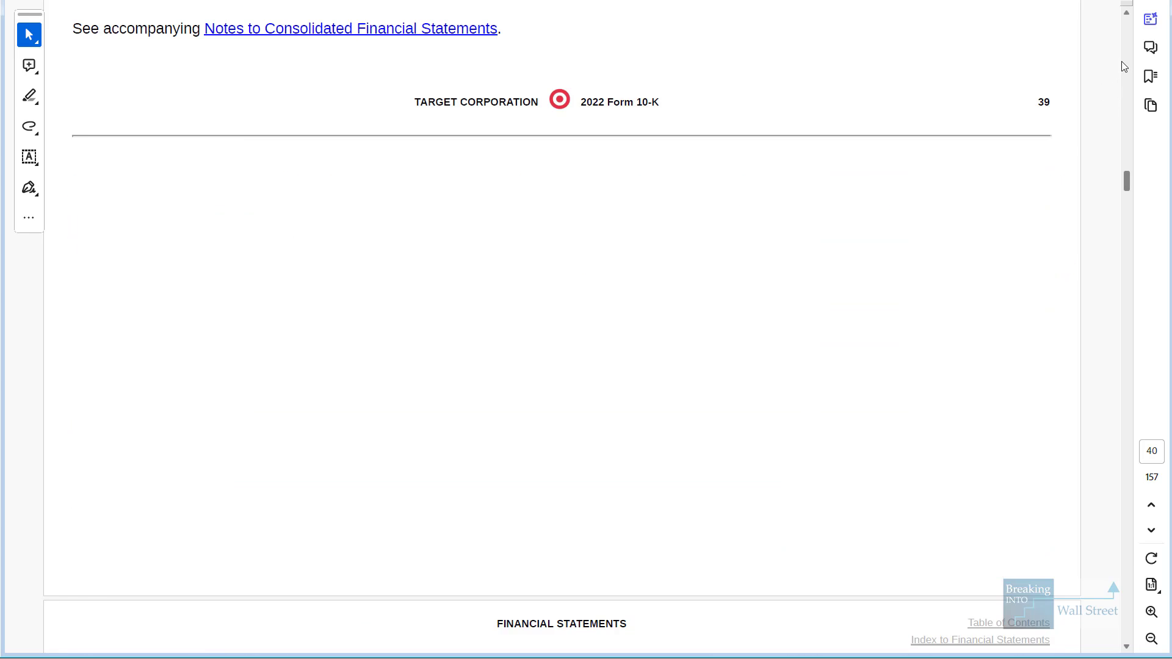
Outline Target's operating income down to the tax provision rows, clear it, and scroll to Best Buy's earnings statement.
scroll(1122, 61, "up", 8)
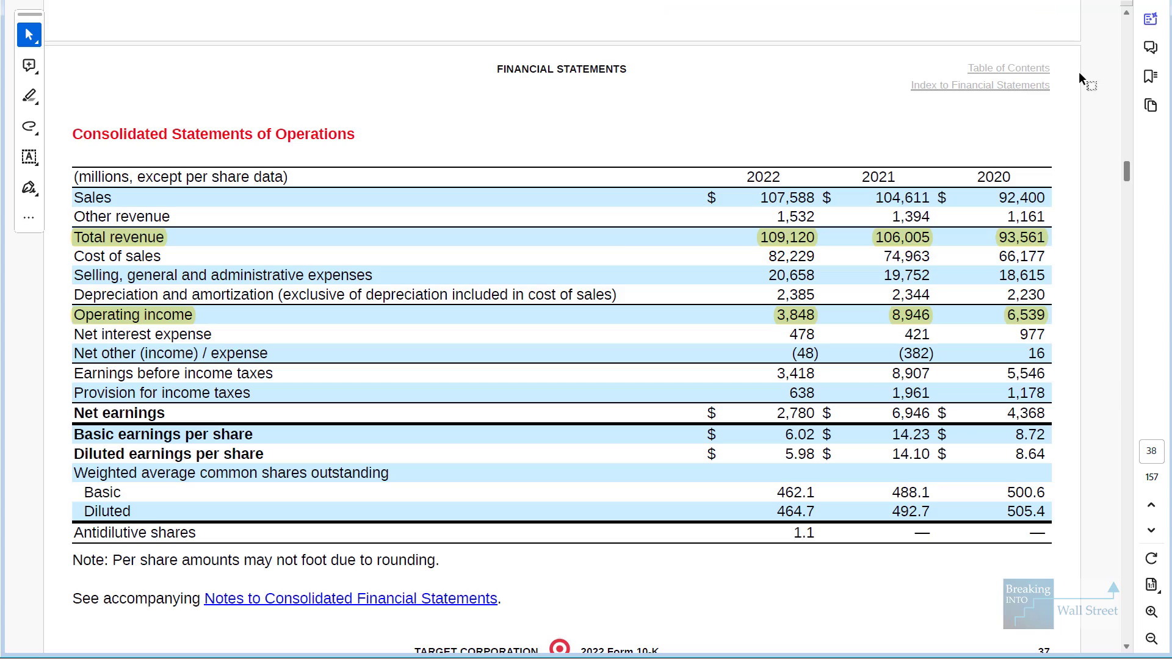
mouse_move(70, 305)
left_mouse_down()
mouse_move(1087, 372)
mouse_move(1056, 409)
left_mouse_up()
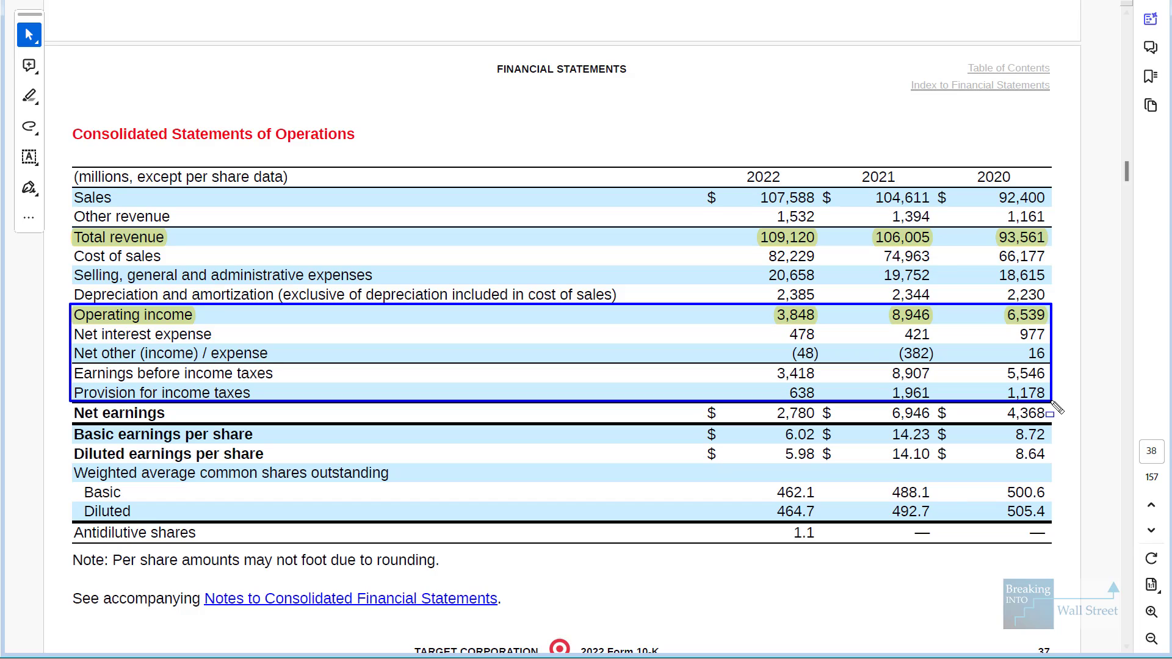
left_click(994, 440)
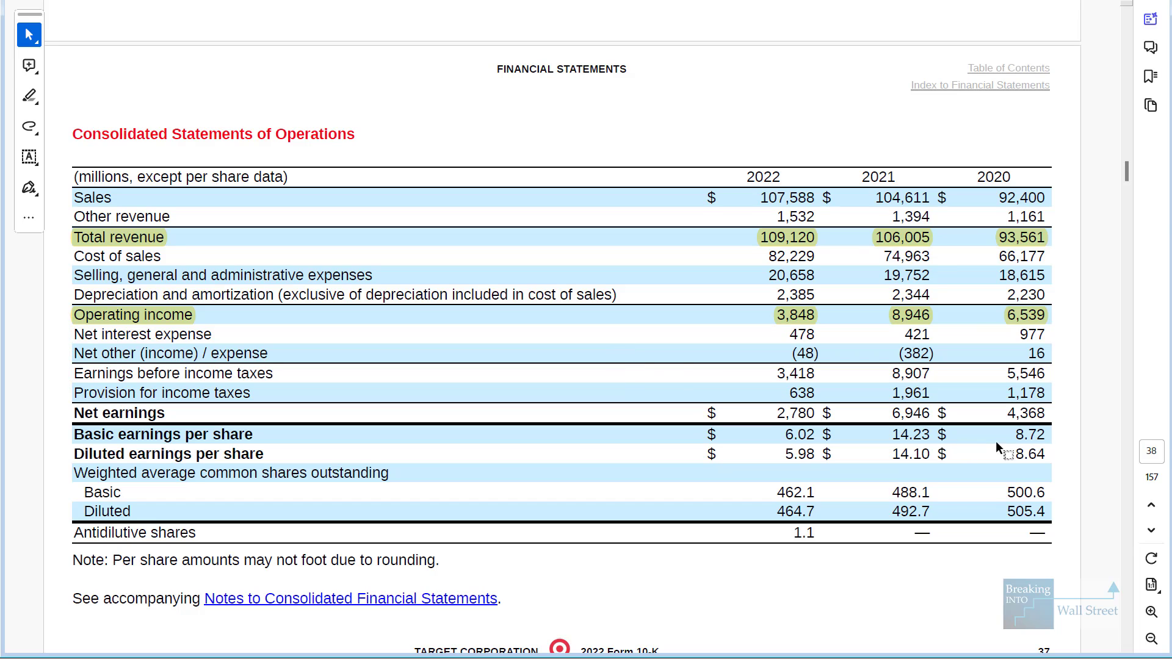
scroll(1123, 420, "down", 20)
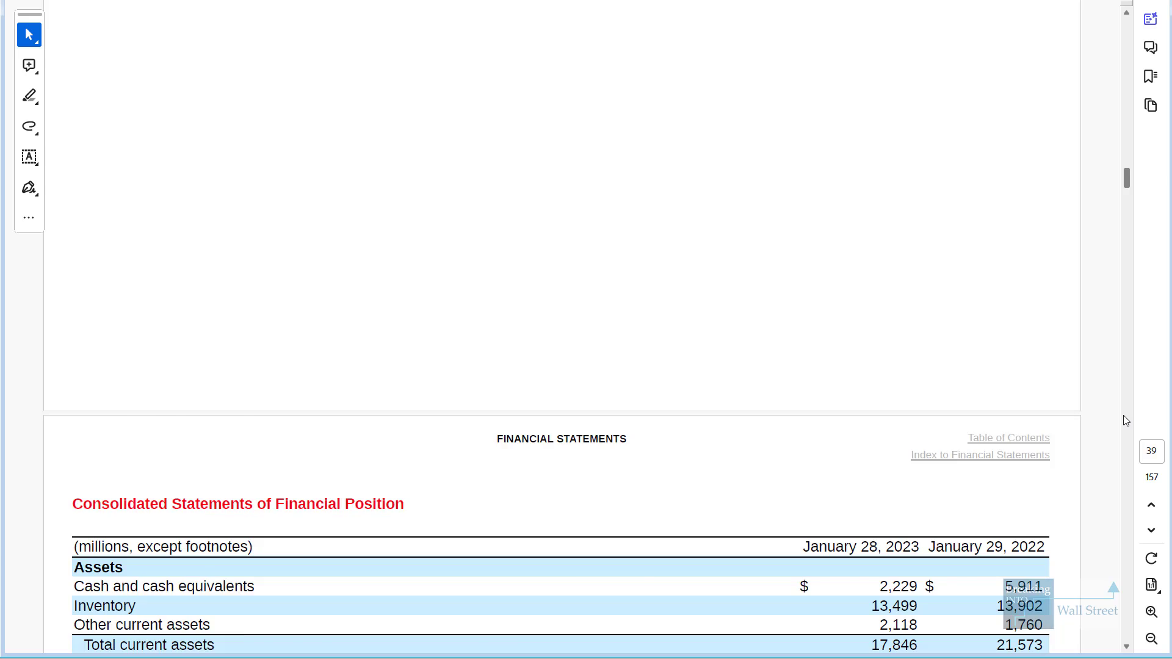
scroll(1122, 420, "down", 10)
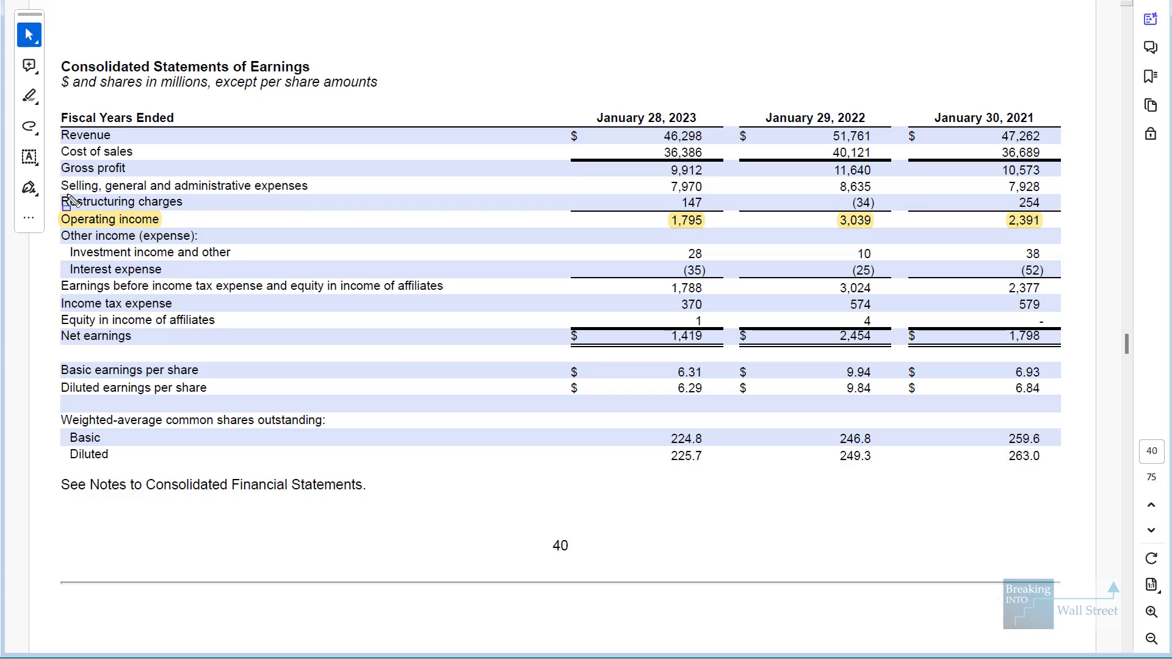
Outline the Restructuring charges row on Best Buy's earnings statement.
mouse_move(56, 193)
left_mouse_down()
mouse_move(1059, 261)
mouse_move(1059, 210)
mouse_move(1084, 213)
left_mouse_up()
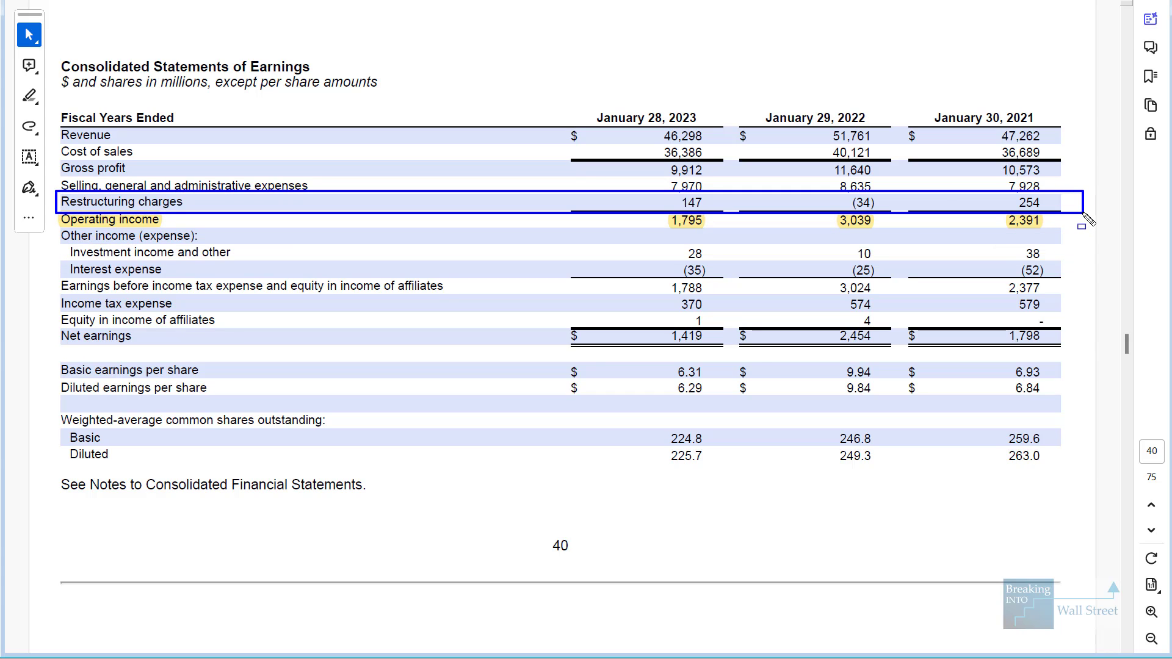
left_click_drag(1084, 213, 1084, 211)
left_click(591, 94)
Box the three fiscal year column headers, clear all outlines, and scroll to the cash flow statement.
mouse_move(629, 116)
left_mouse_down()
mouse_move(711, 140)
mouse_move(930, 146)
left_mouse_up()
left_click_drag(913, 95, 1082, 135)
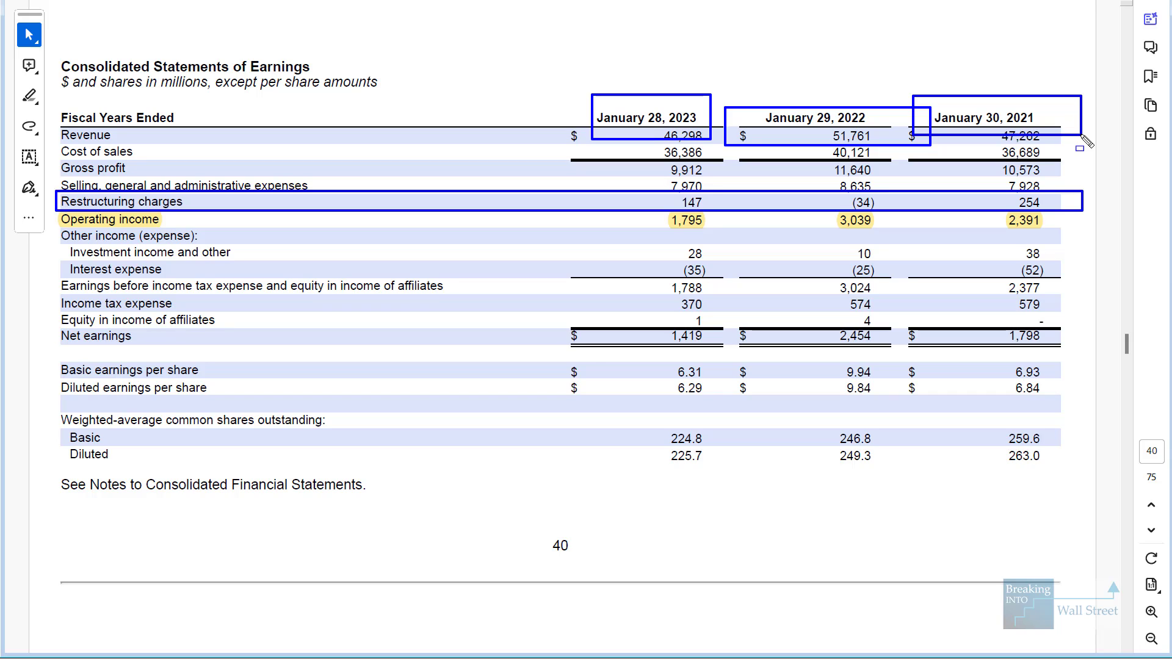
key("Escape")
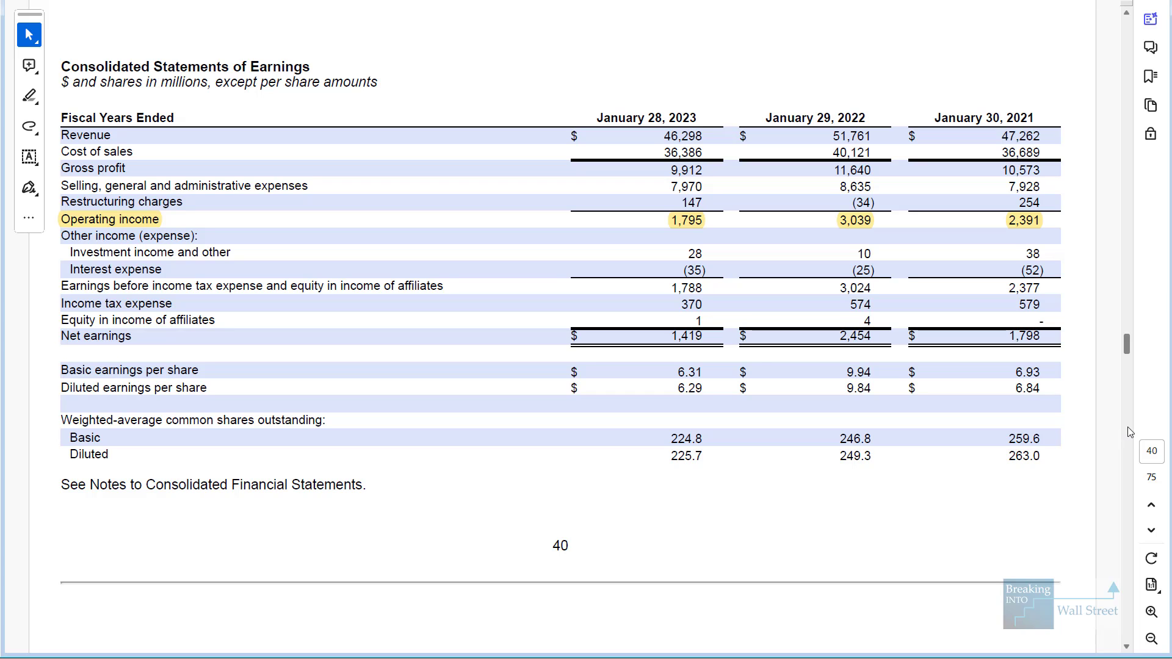
scroll(1126, 422, "down", 20)
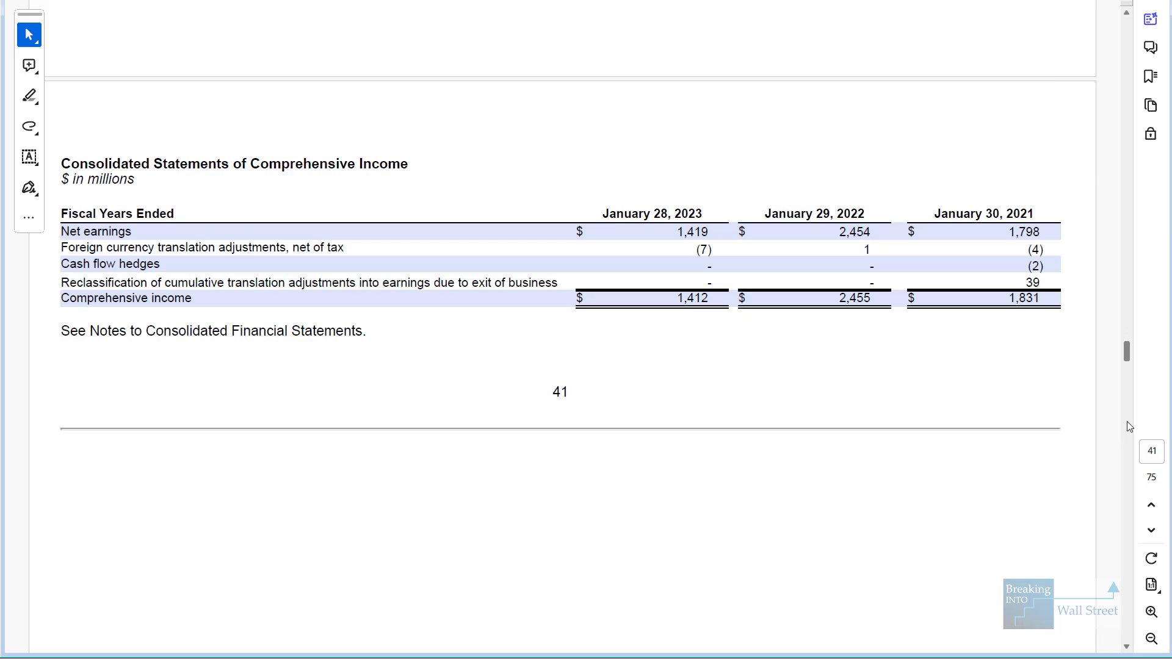
scroll(1127, 421, "down", 3)
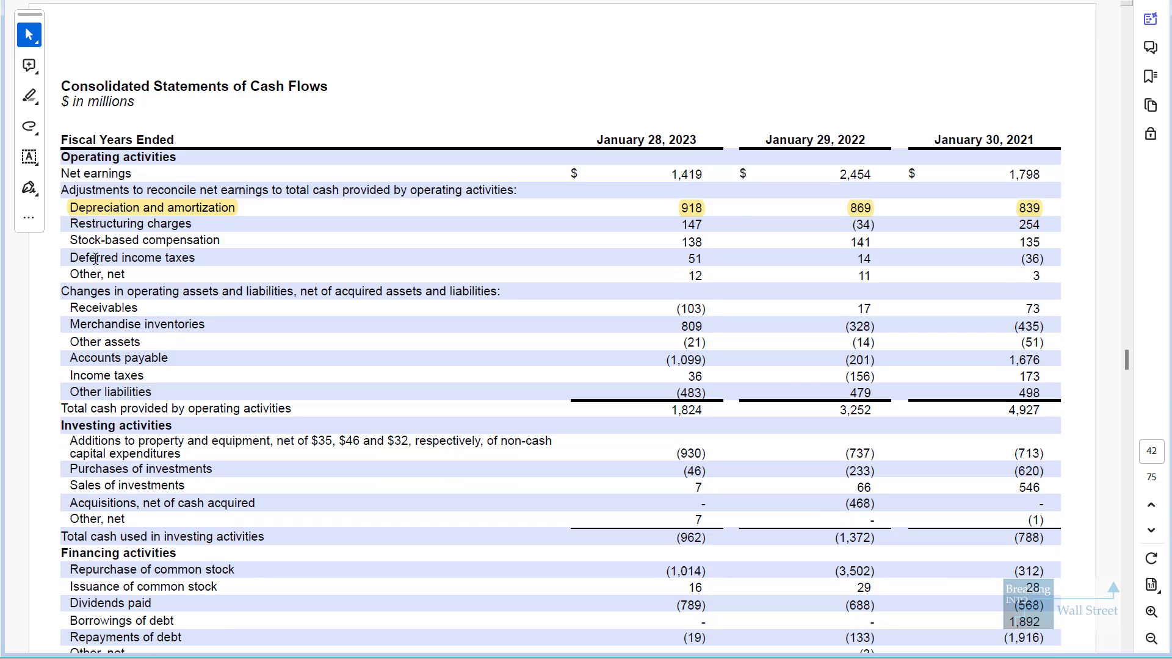
Outline the Restructuring charges add-back row in Best Buy's cash flow statement.
left_click_drag(60, 213, 1089, 234)
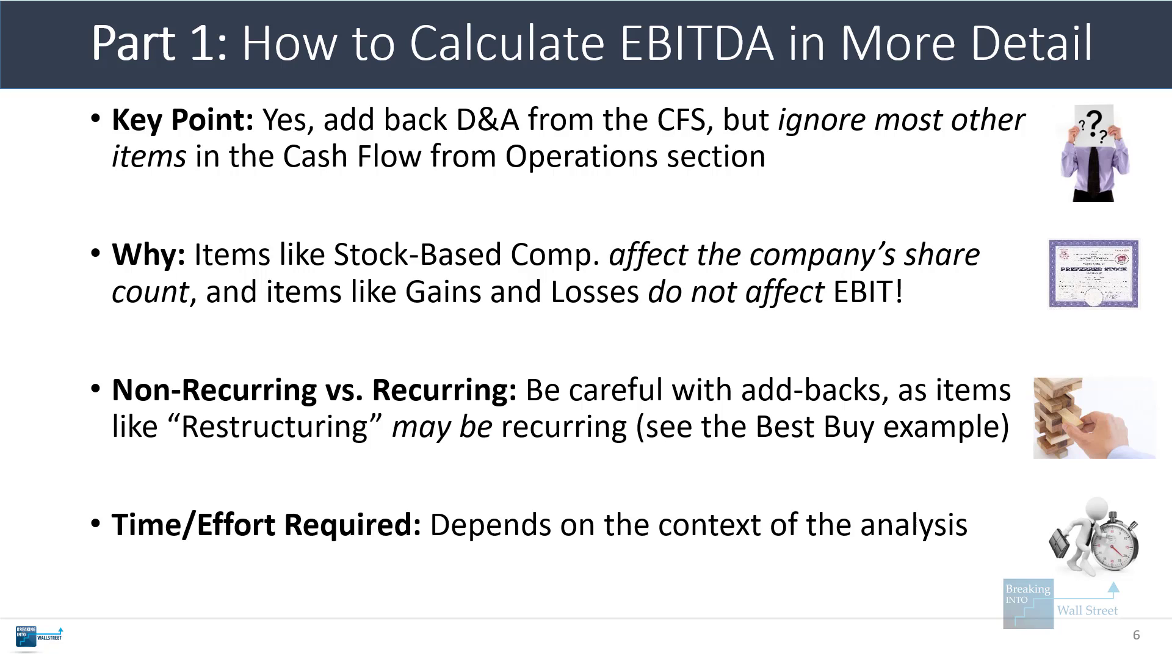
Show the What Does EBITDA Mean slide's Main Purpose, efficiency and valuation multiple bullets, then switch to Excel.
key("Right")
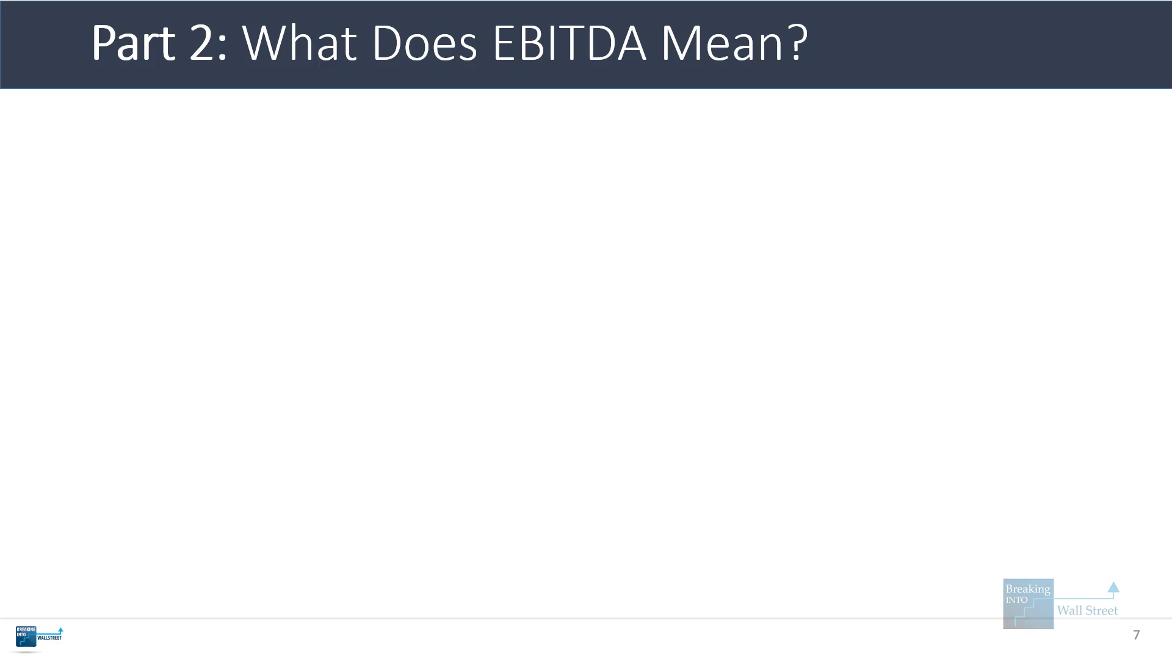
key("Right")
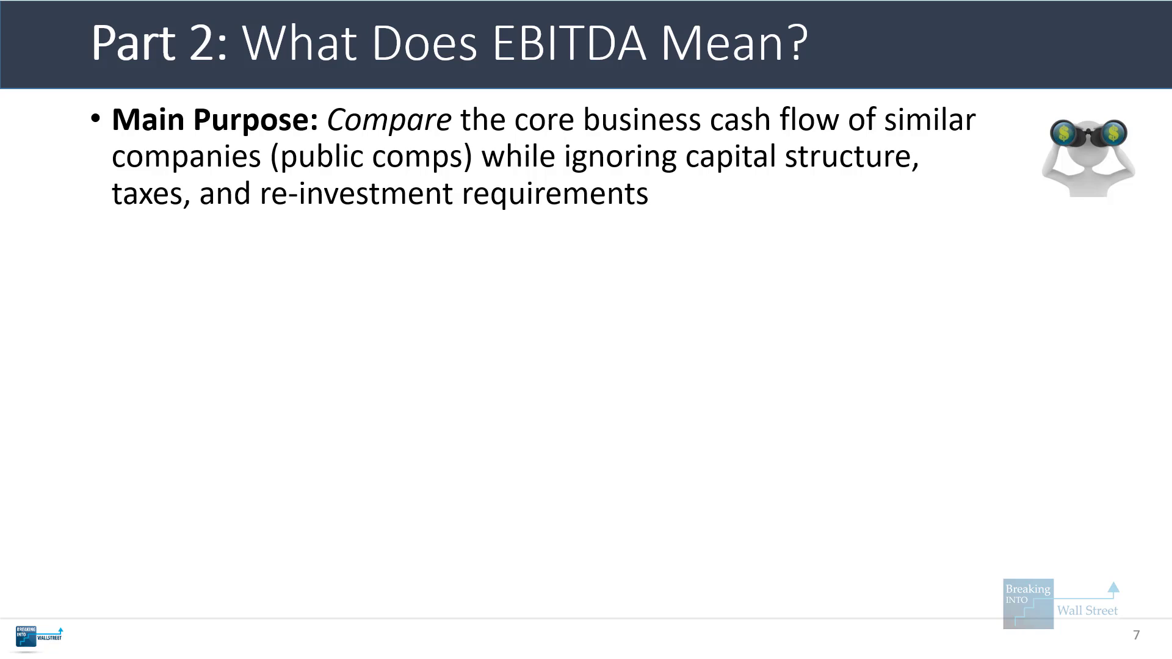
key("Right")
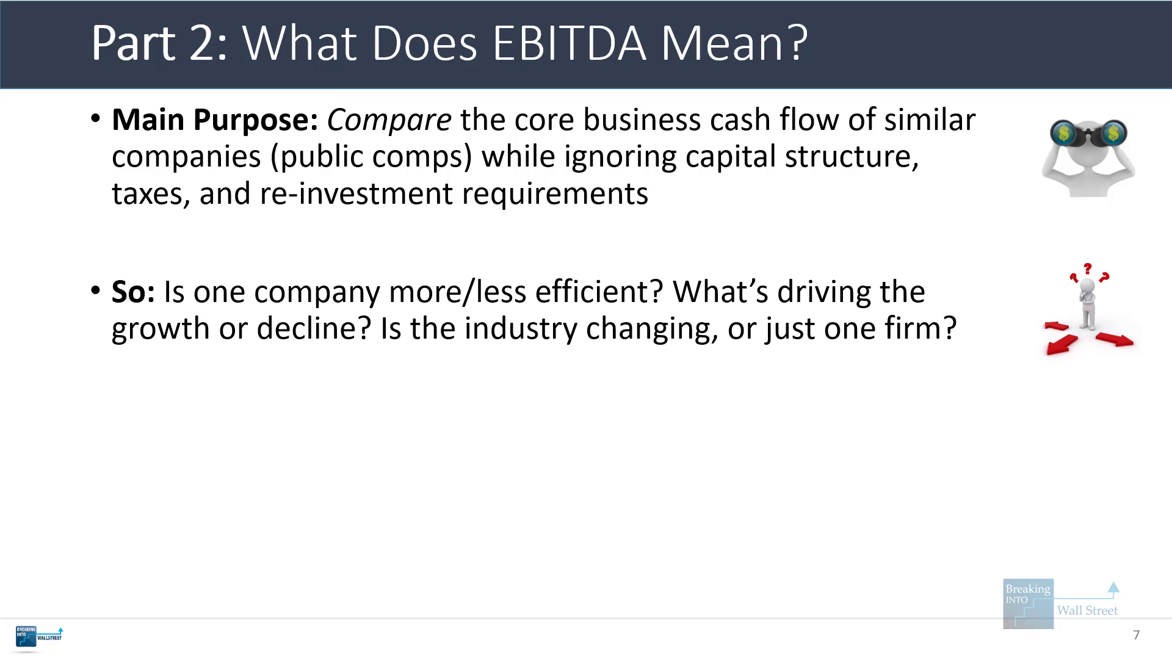
key("Right")
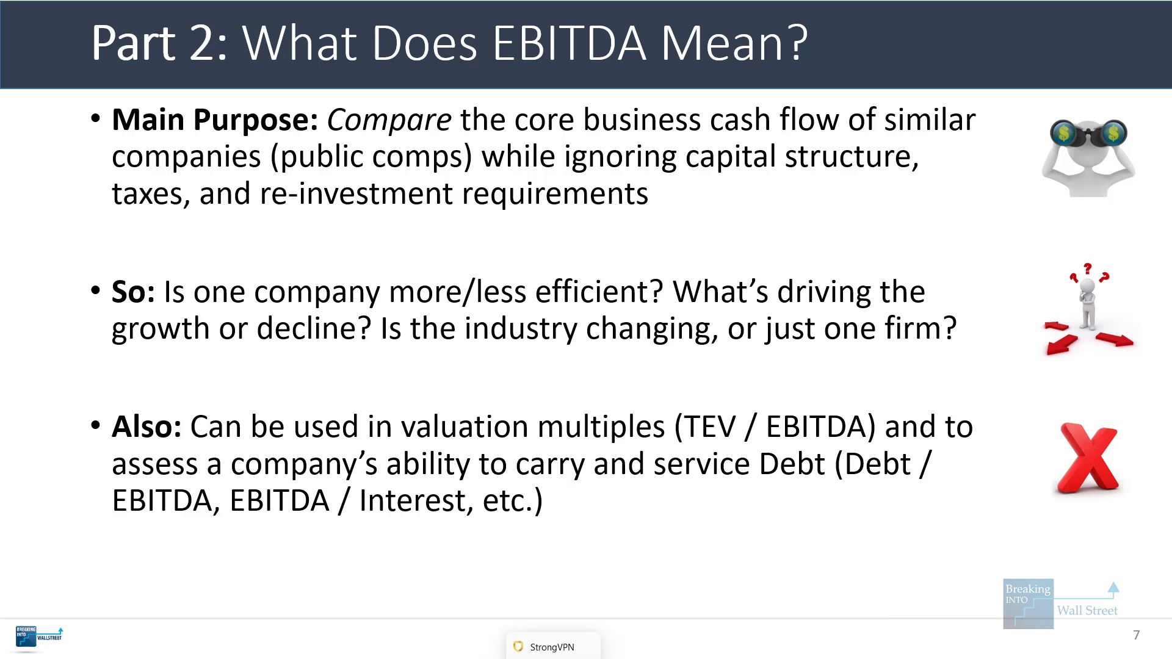
key("alt+Tab")
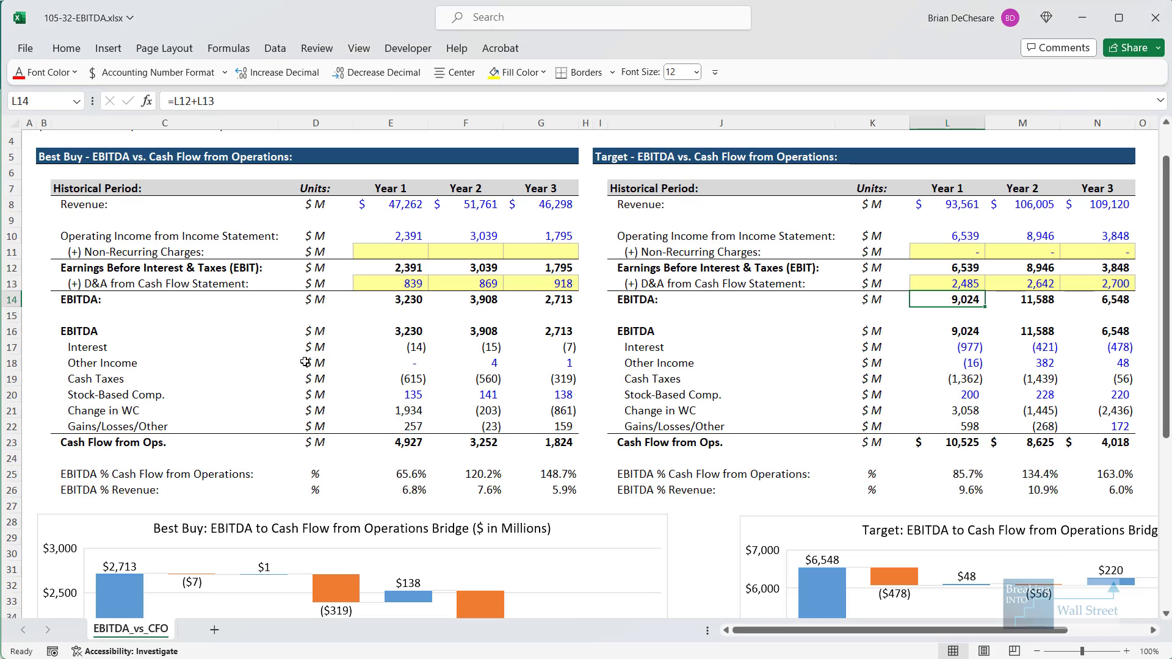
scroll(255, 351, "down", 1)
scroll(256, 352, "down", 2)
mouse_move(355, 409)
left_mouse_down()
mouse_move(366, 424)
mouse_move(586, 457)
left_mouse_up()
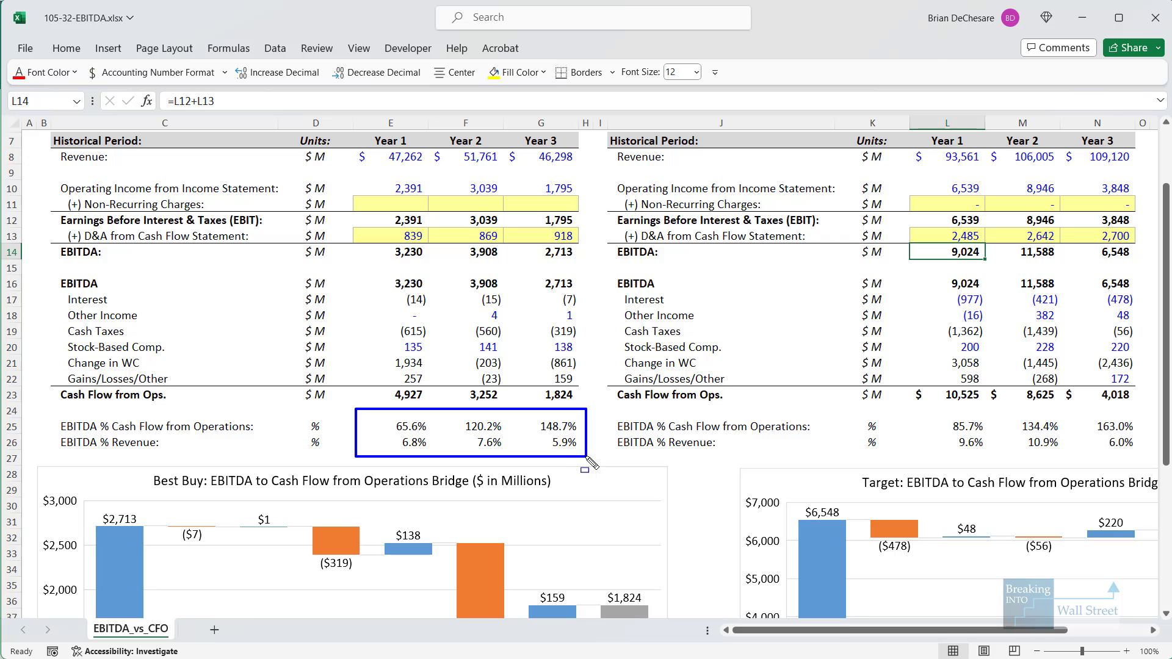
key("Escape")
left_click(446, 360)
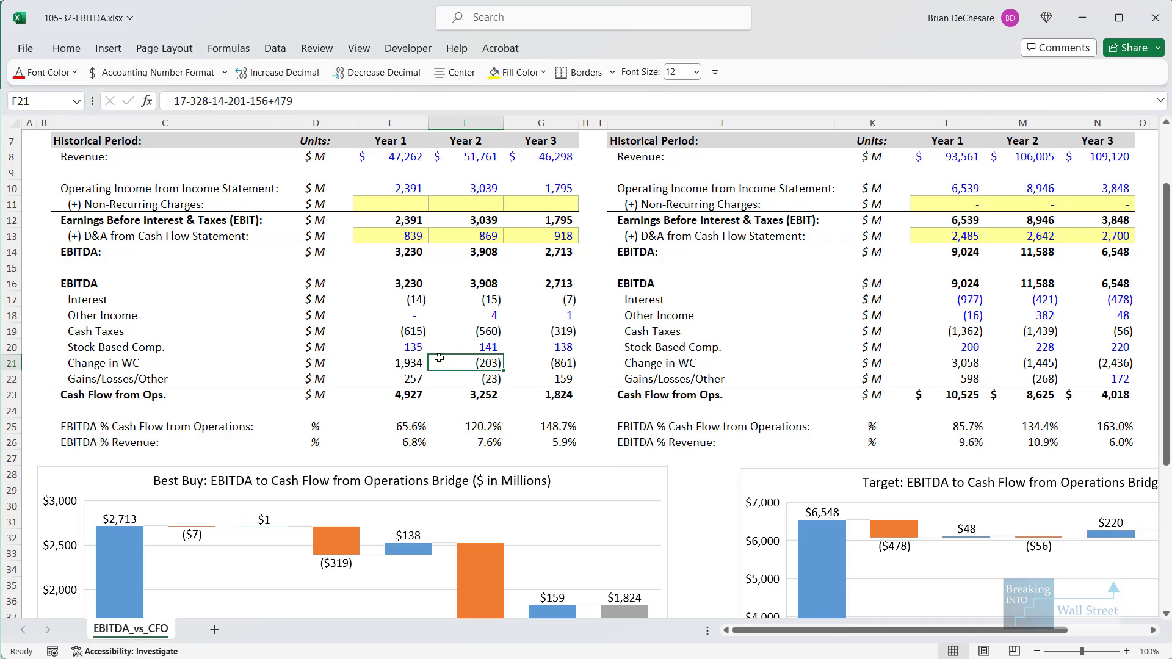
mouse_move(56, 430)
left_mouse_down()
mouse_move(562, 489)
mouse_move(592, 456)
mouse_move(1150, 462)
left_mouse_up()
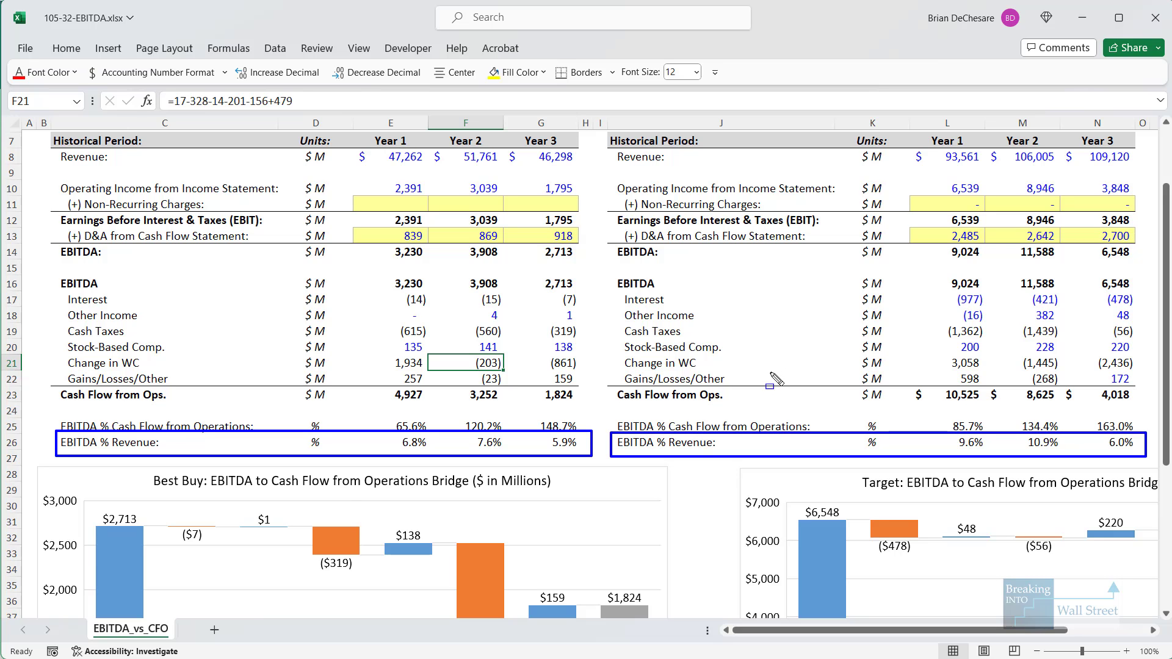
key("Escape")
scroll(448, 354, "up", 1)
scroll(428, 347, "up", 1)
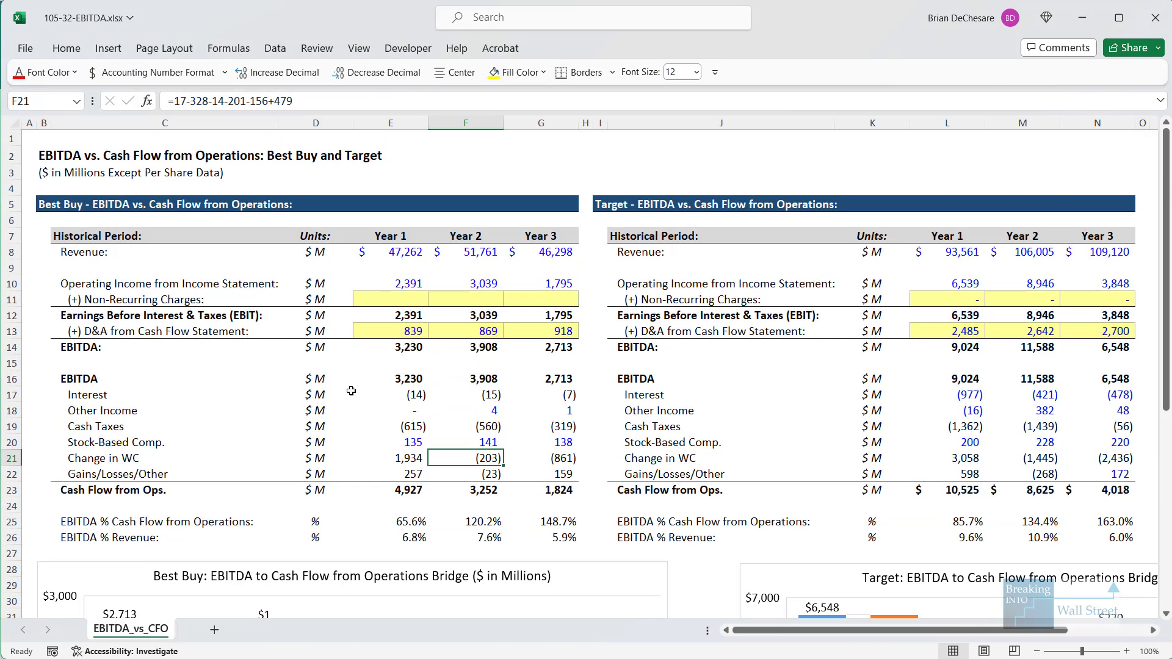
left_click(347, 394)
left_click_drag(379, 334, 590, 363)
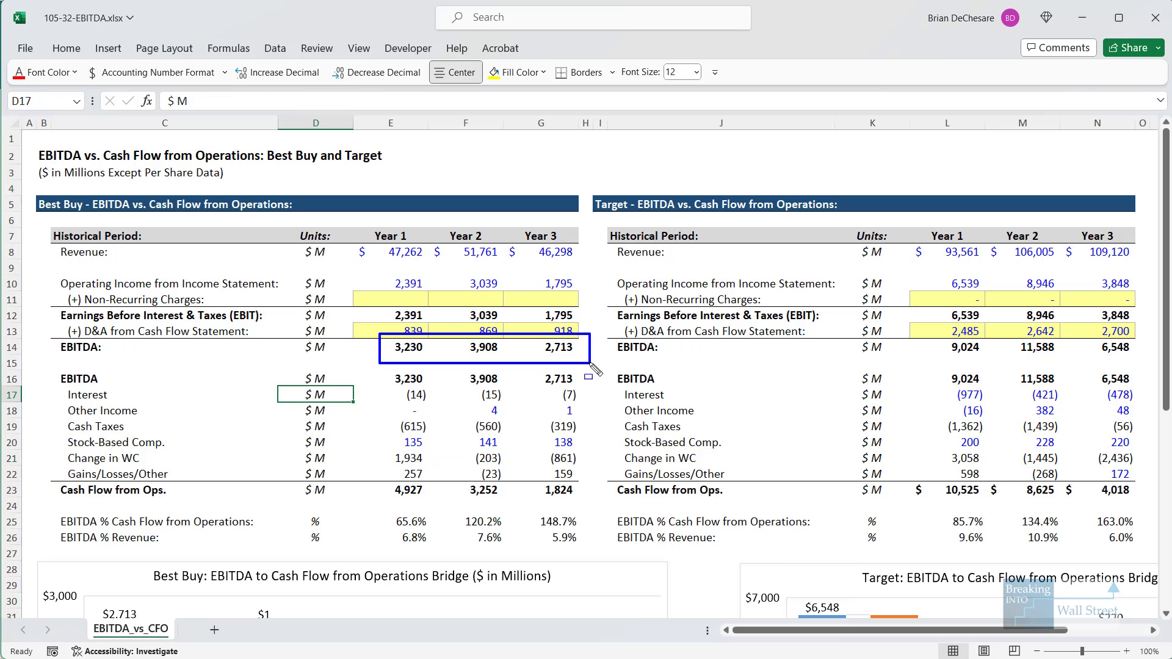
mouse_move(924, 333)
left_mouse_down()
mouse_move(966, 351)
mouse_move(1076, 365)
mouse_move(1152, 357)
left_mouse_up()
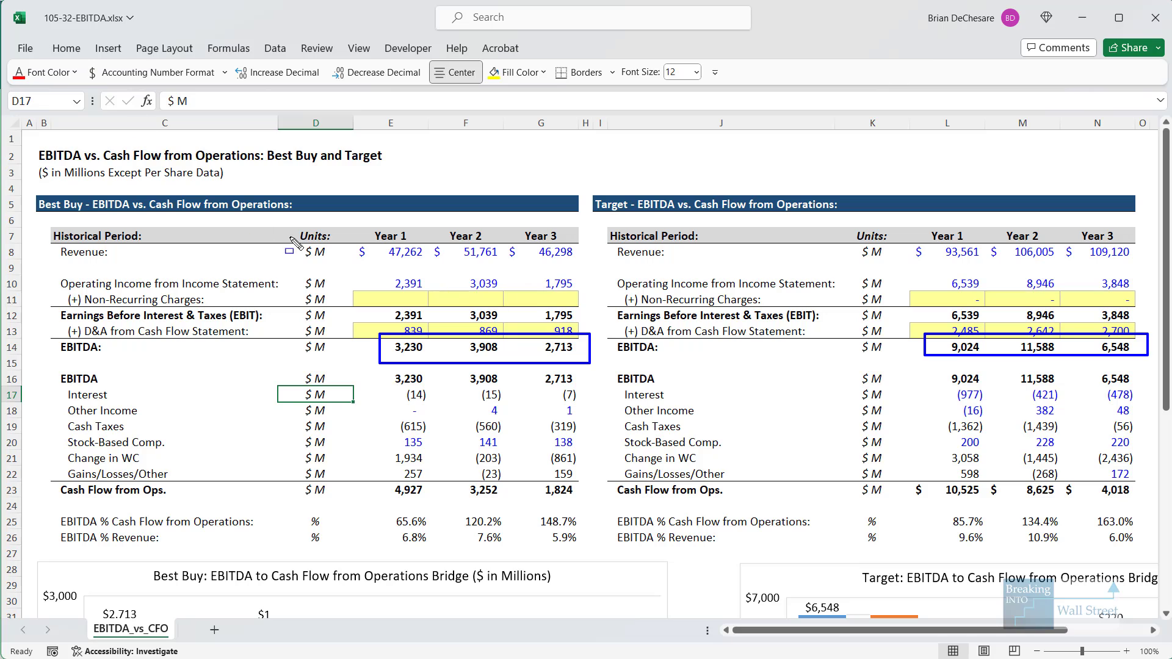
key("Escape")
left_click_drag(398, 347, 544, 345)
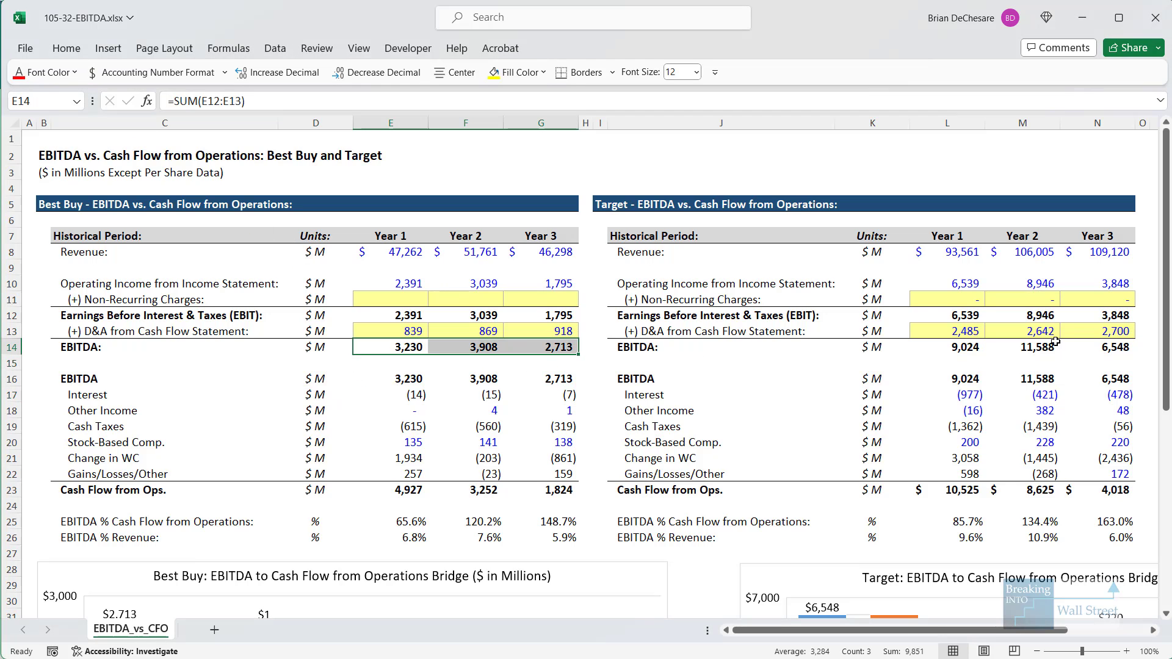